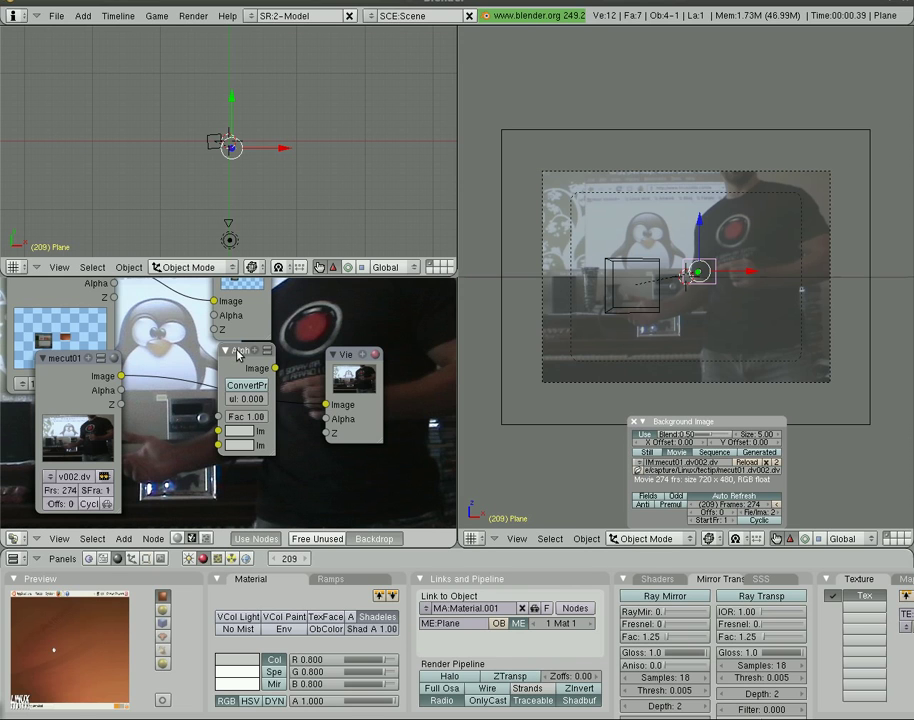
Step: Link mecut01 and Render Layers into Alpha Over's two Image inputs, and Alpha Over's output to the Viewer
drag(241, 362, 238, 371)
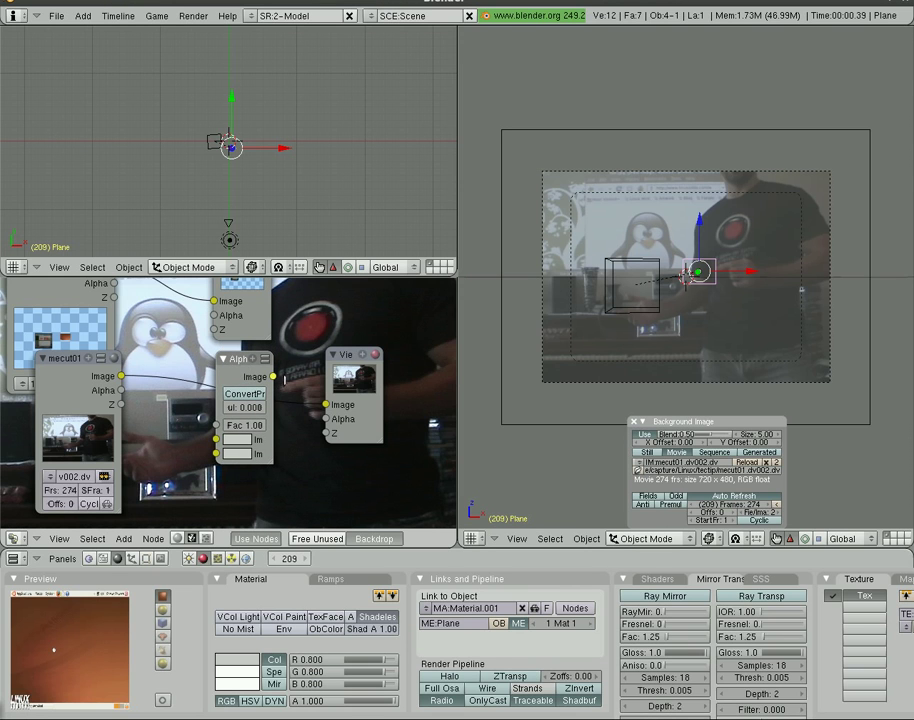
drag(70, 358, 68, 367)
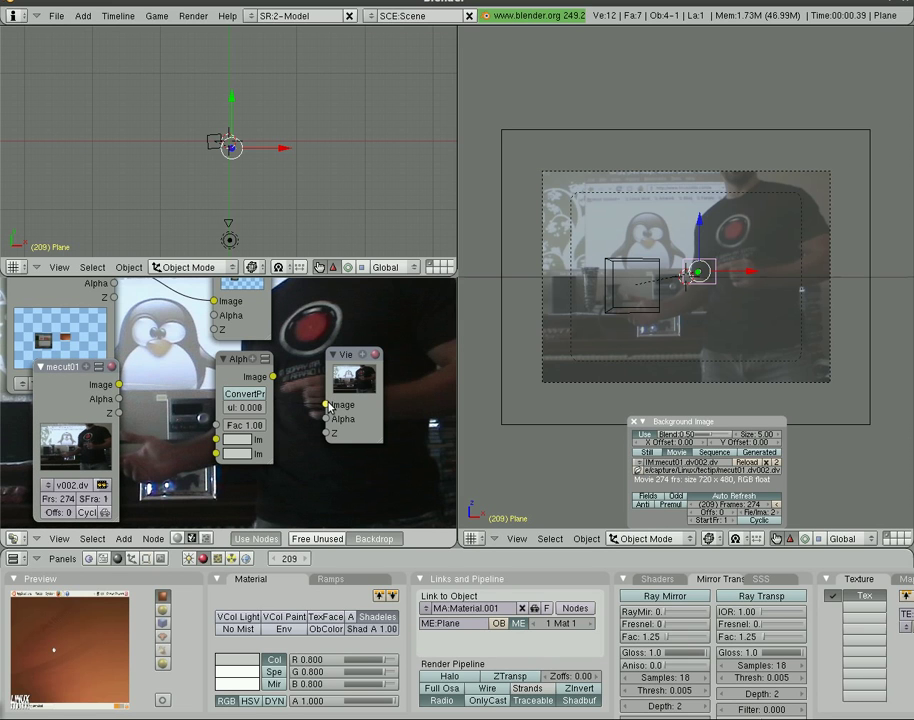
drag(119, 384, 216, 439)
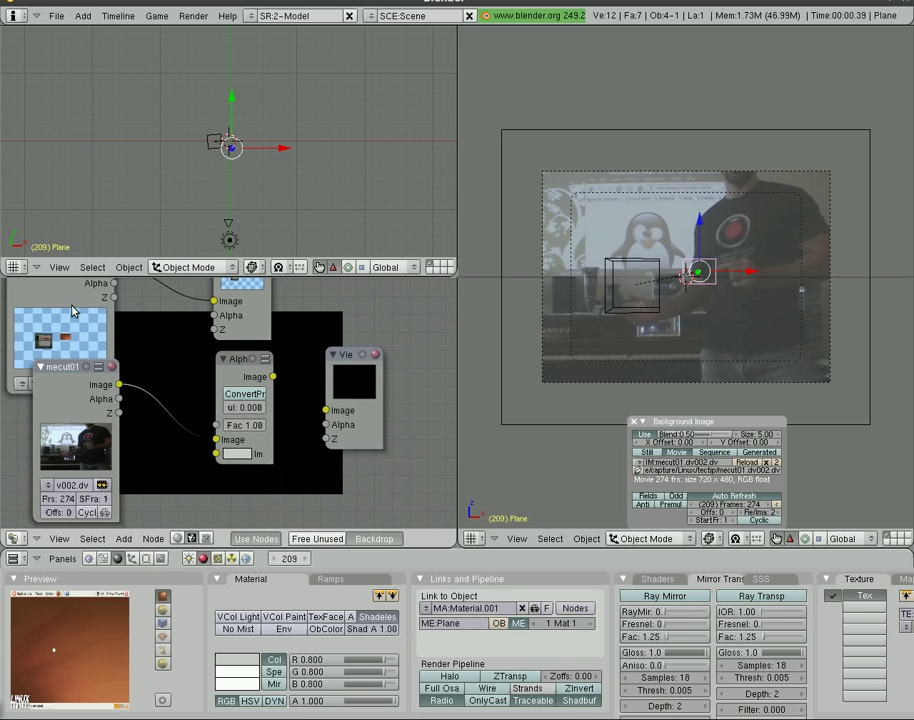
drag(208, 301, 216, 456)
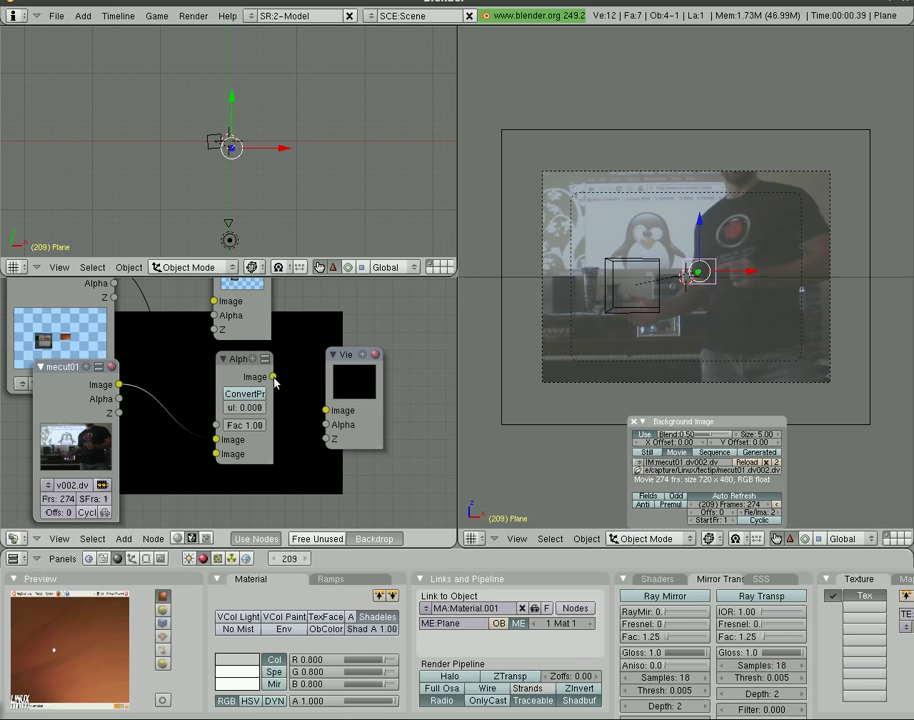
drag(325, 410, 273, 376)
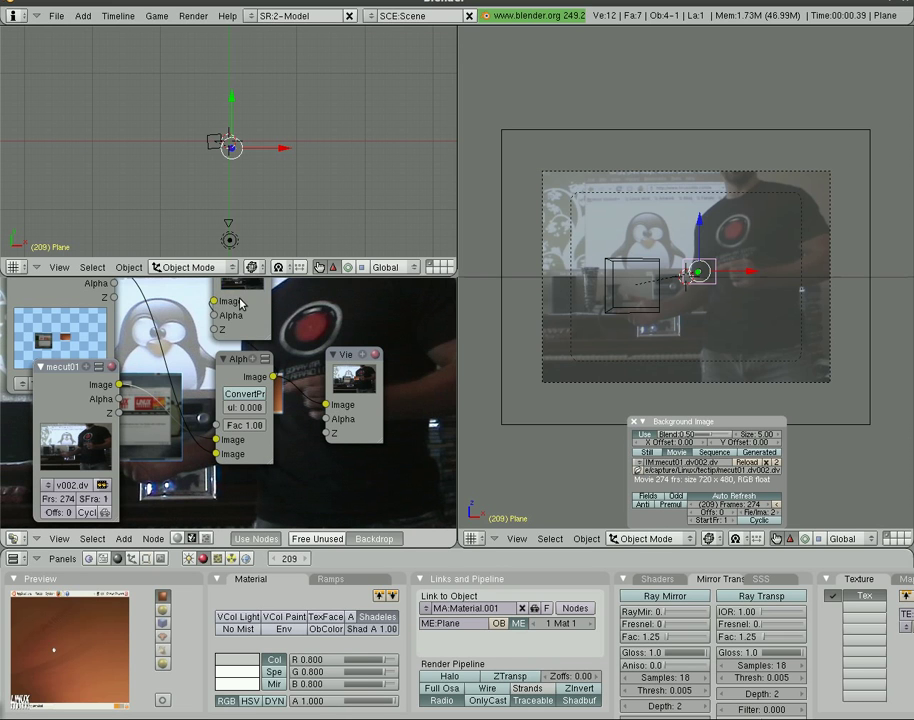
scroll(314, 313, down, 1)
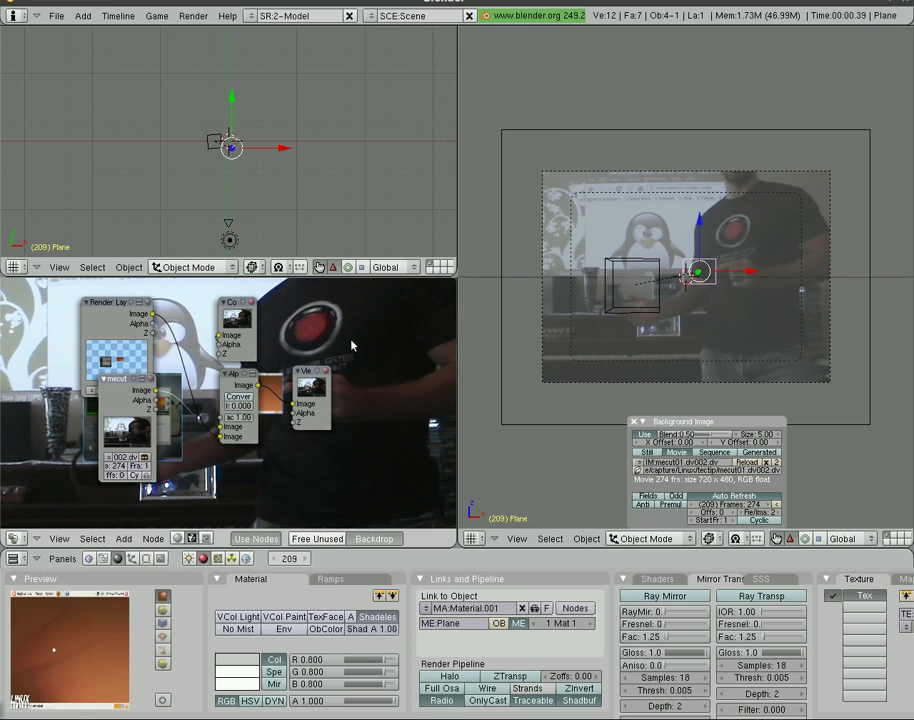
Step: Collapse Render Layers, mecut01.dv, AlphaOver, Viewer and Composite and stack them along the left
key(ctrl+Up)
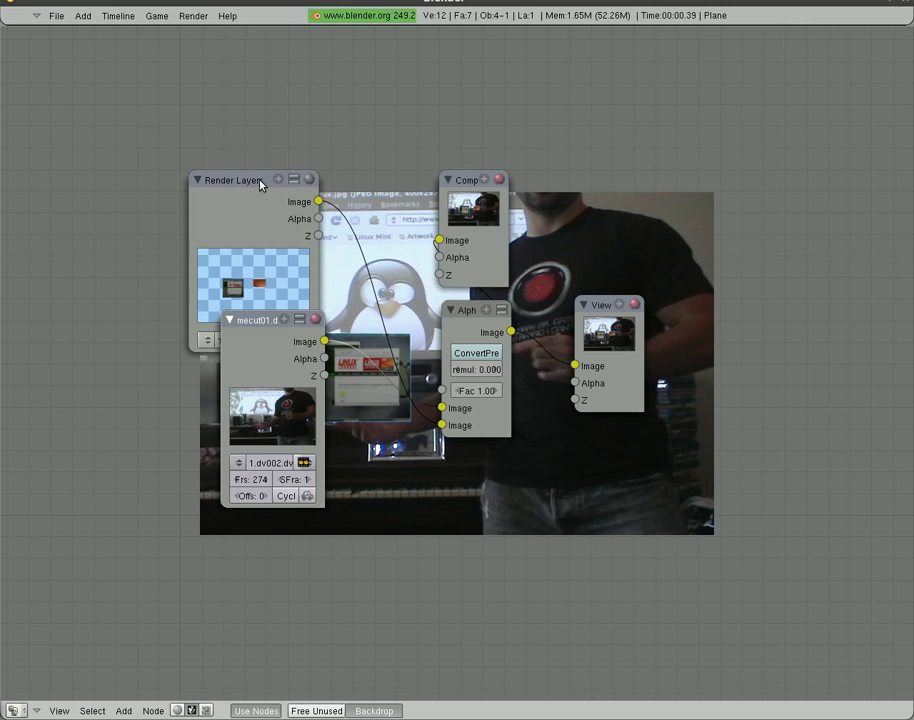
drag(240, 184, 103, 137)
click(125, 149)
click(238, 320)
drag(245, 322, 70, 180)
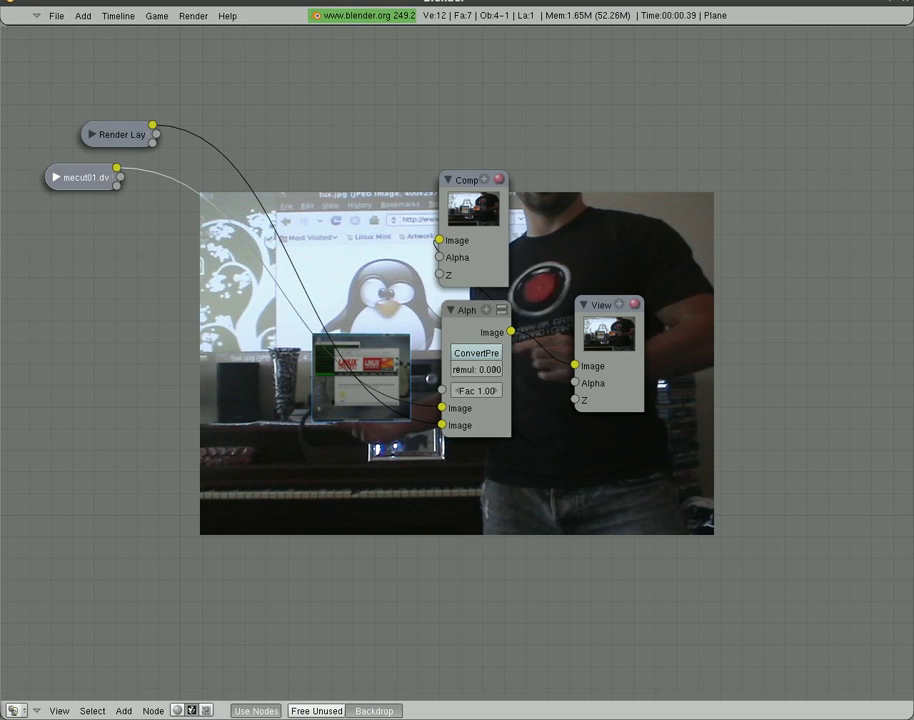
click(449, 310)
drag(470, 311, 113, 395)
click(584, 305)
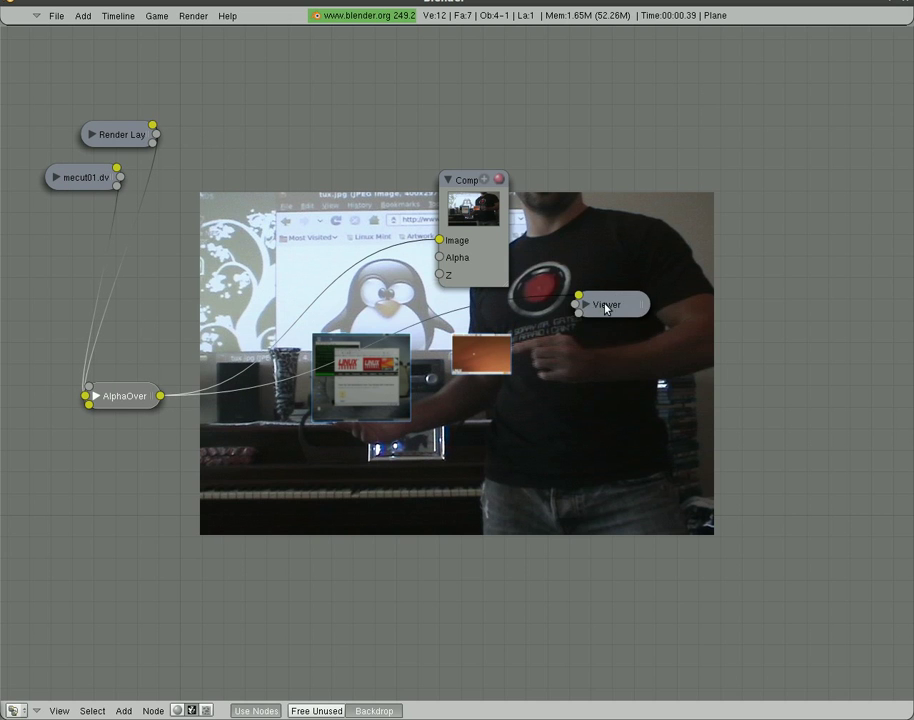
drag(605, 308, 171, 528)
click(448, 180)
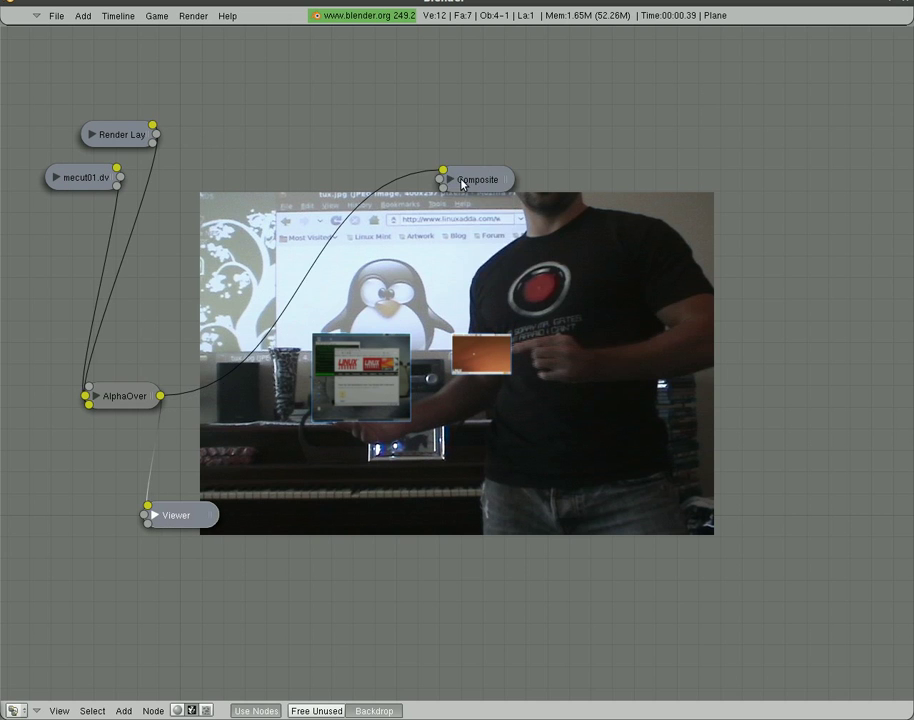
drag(465, 185, 170, 330)
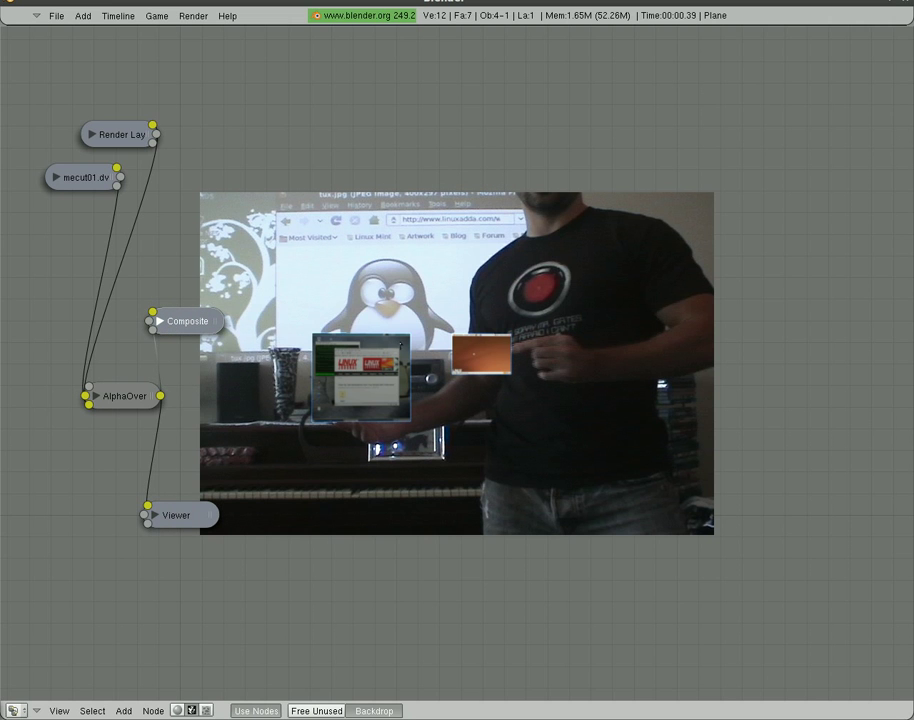
key(ctrl+Up)
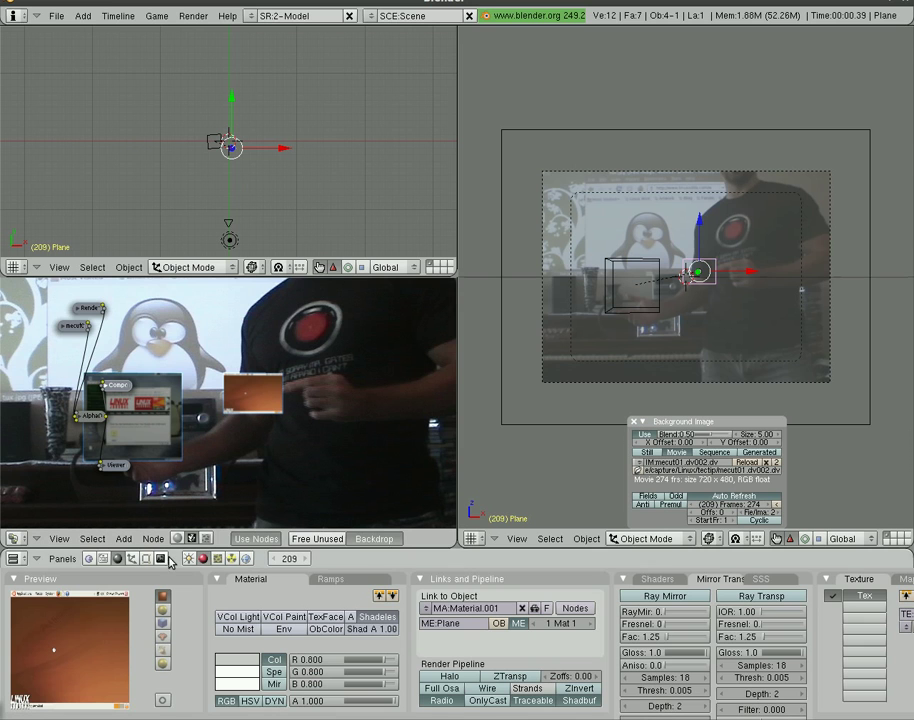
Step: Set the World horizon colour to black (0, 0, 0)
click(246, 558)
click(255, 618)
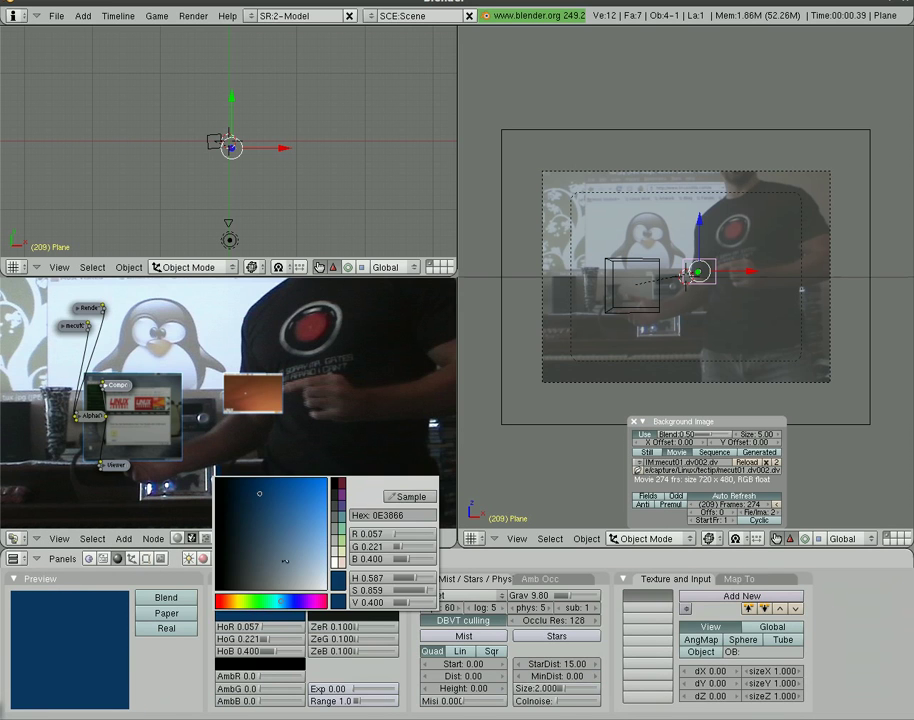
click(222, 590)
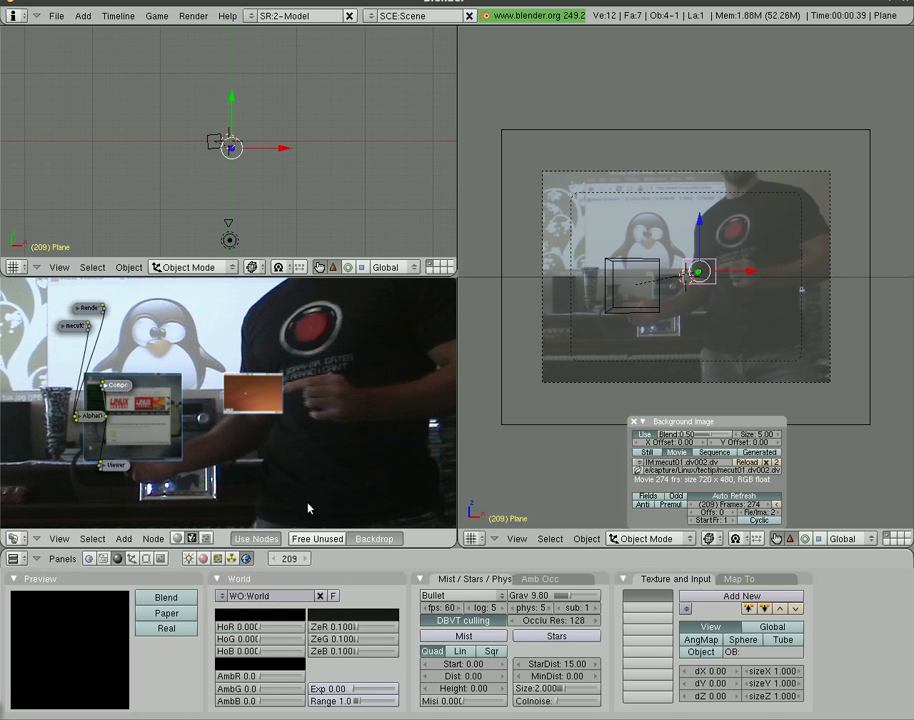
Step: Enable Do Composite in the render settings and make one test render
click(161, 559)
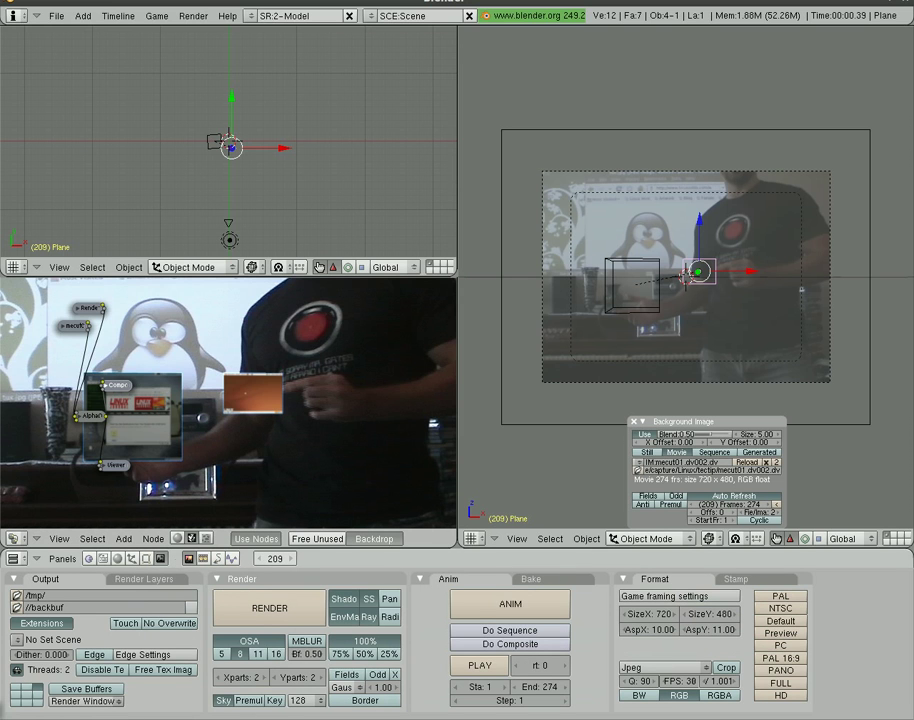
click(497, 646)
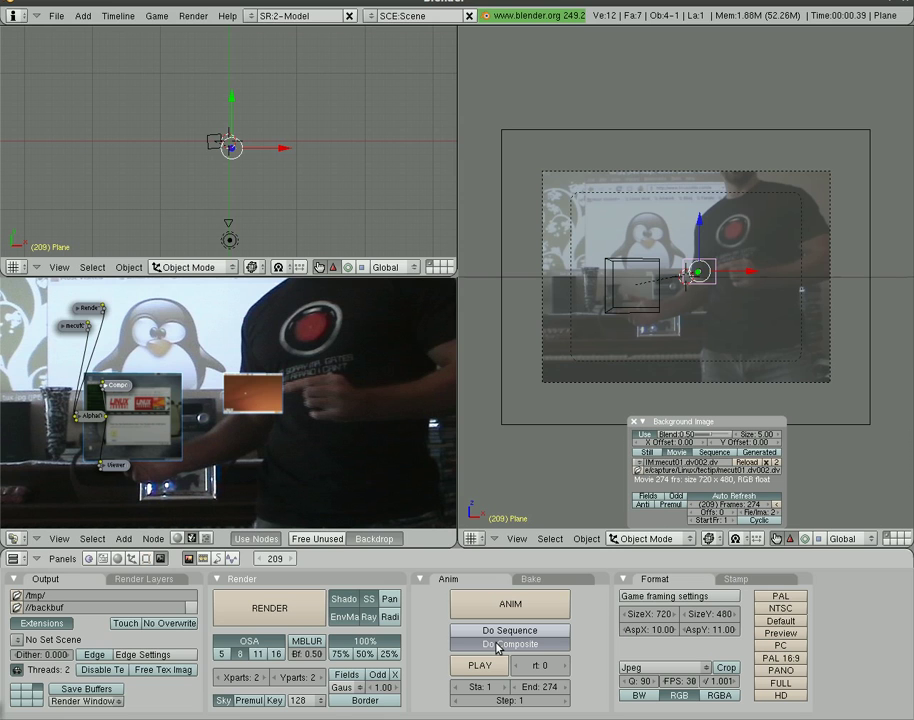
click(250, 607)
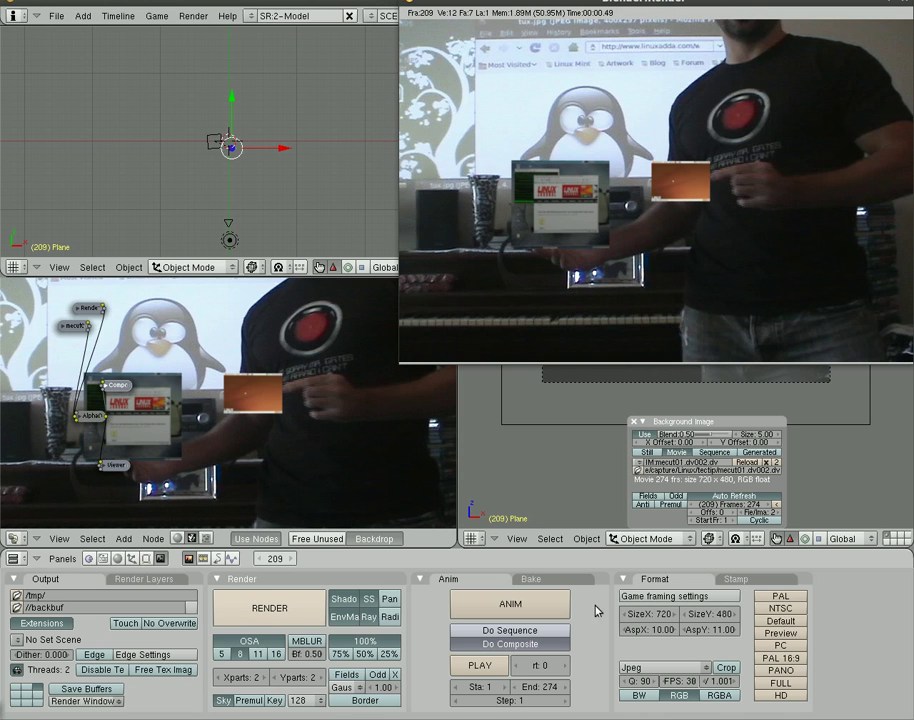
key(F11)
Step: Change the output format from Jpeg to FFMpeg and review its video container formats
click(662, 667)
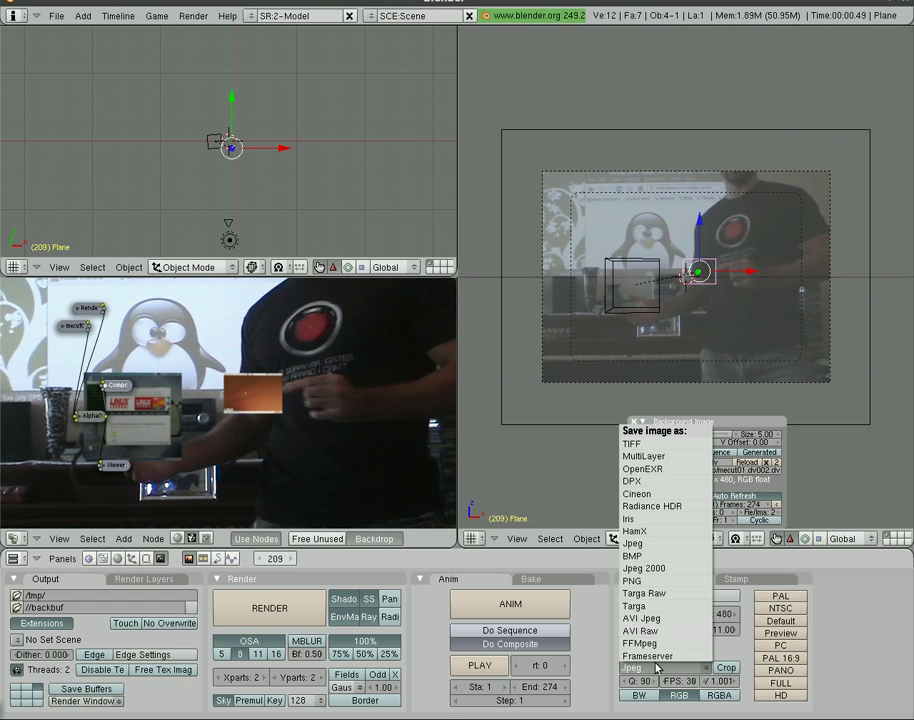
click(637, 648)
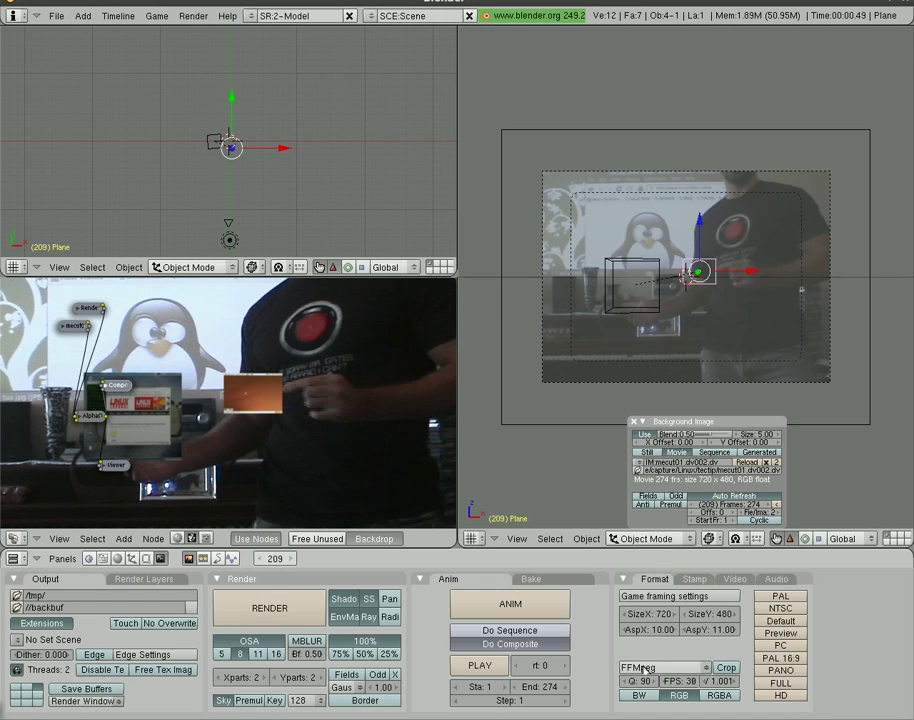
click(735, 579)
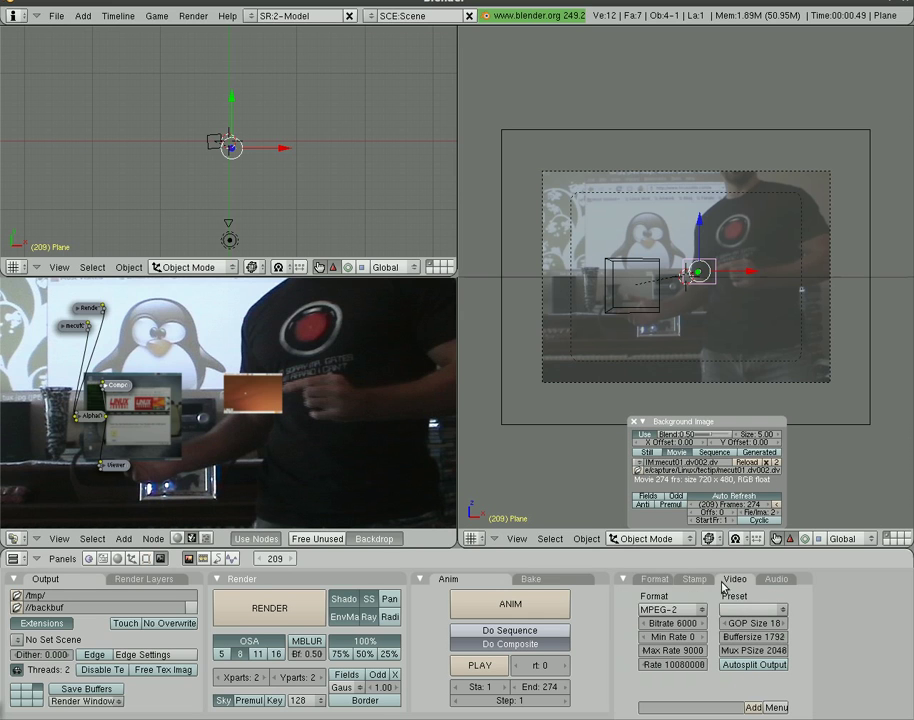
click(670, 609)
click(690, 609)
Step: Return to the Format settings showing 720×480 FFMpeg output
click(656, 580)
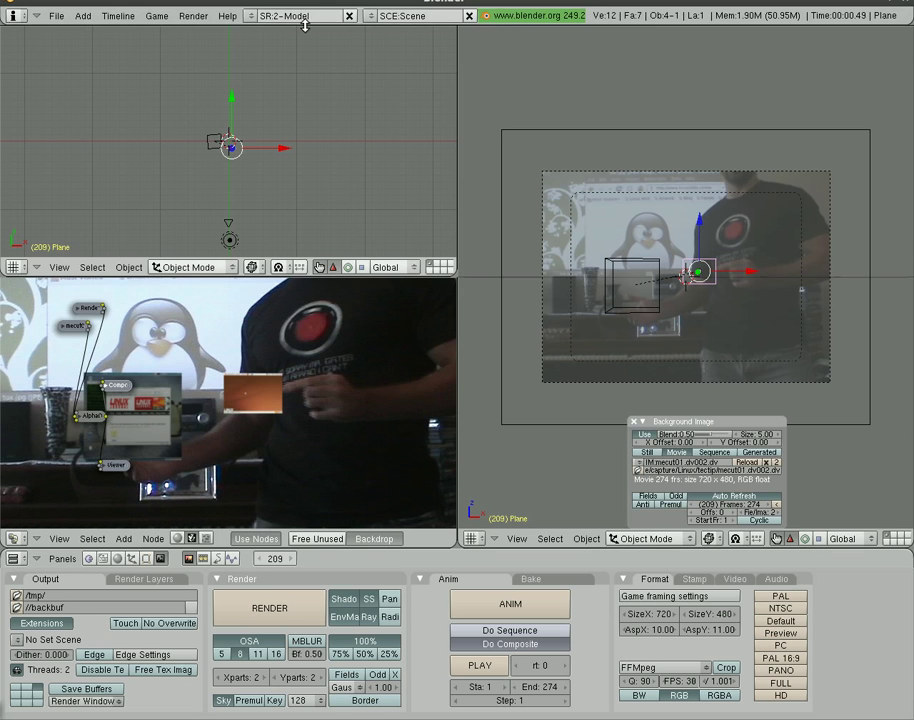
click(252, 16)
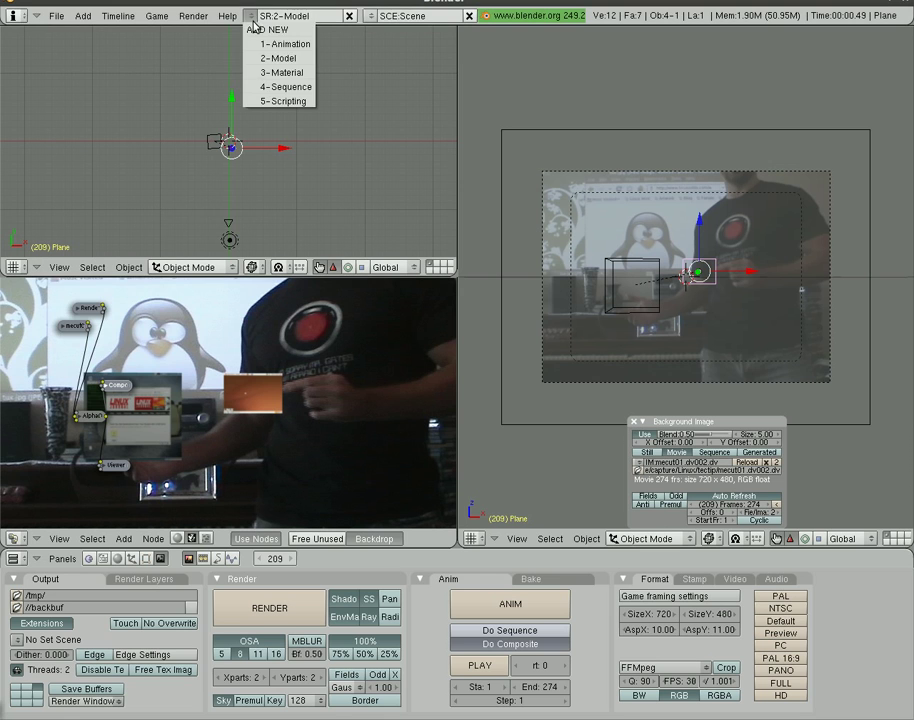
click(279, 89)
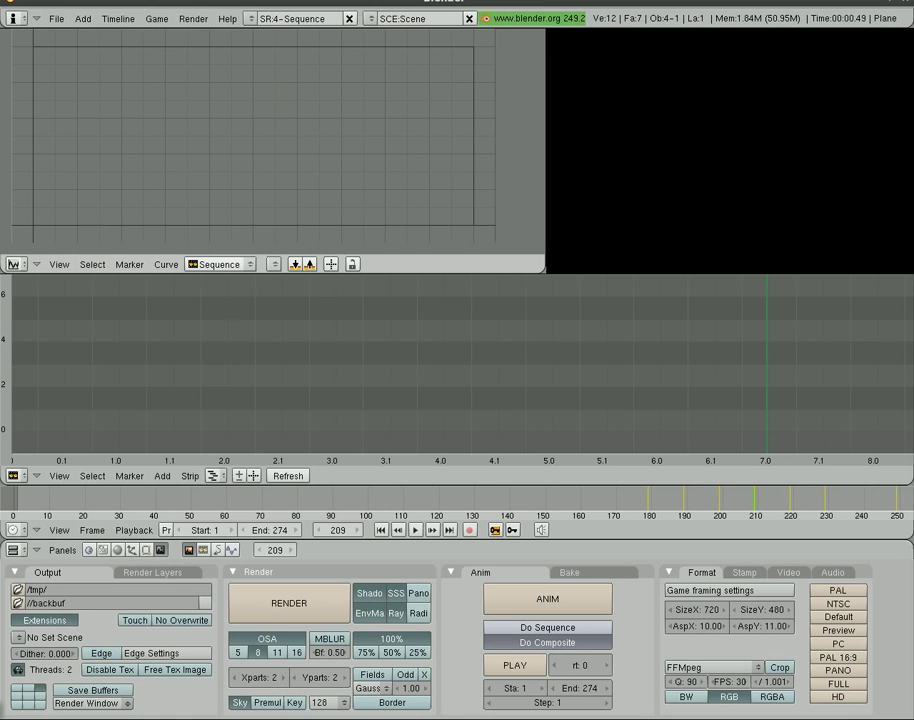
key(shift+a)
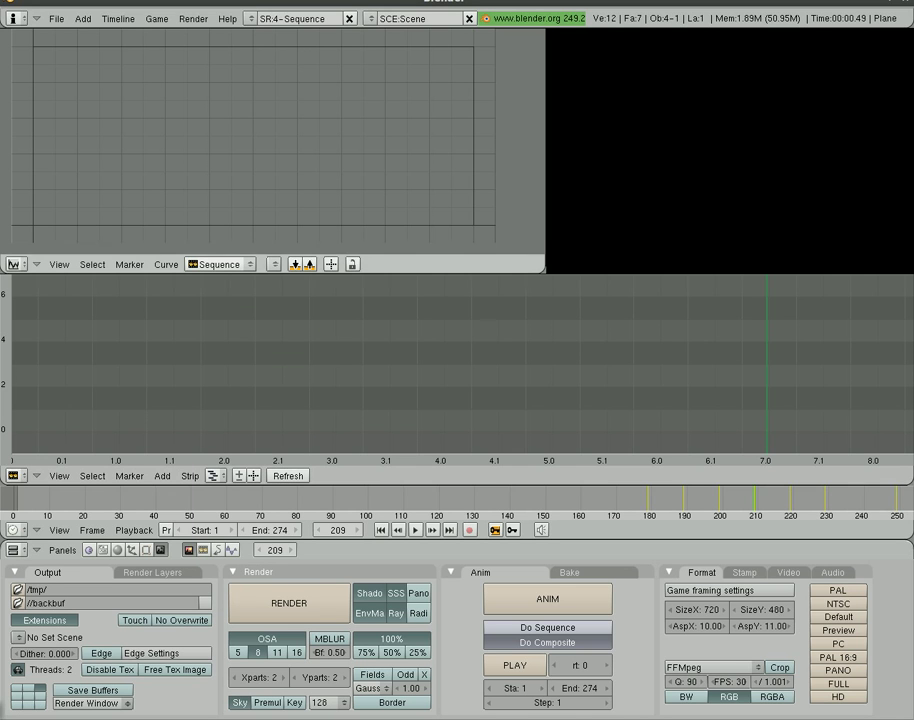
click(251, 18)
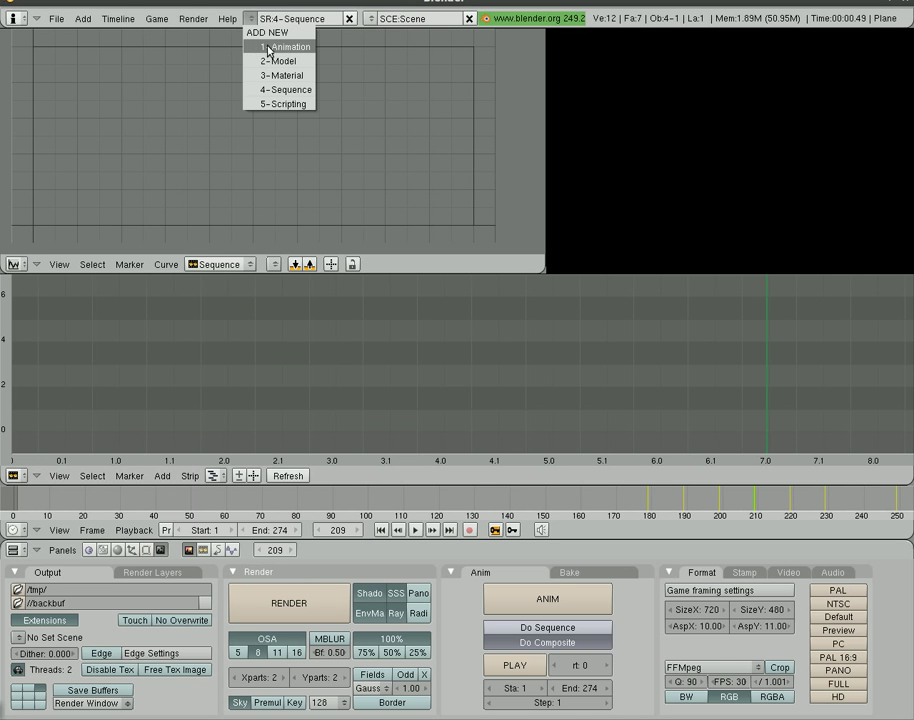
click(280, 61)
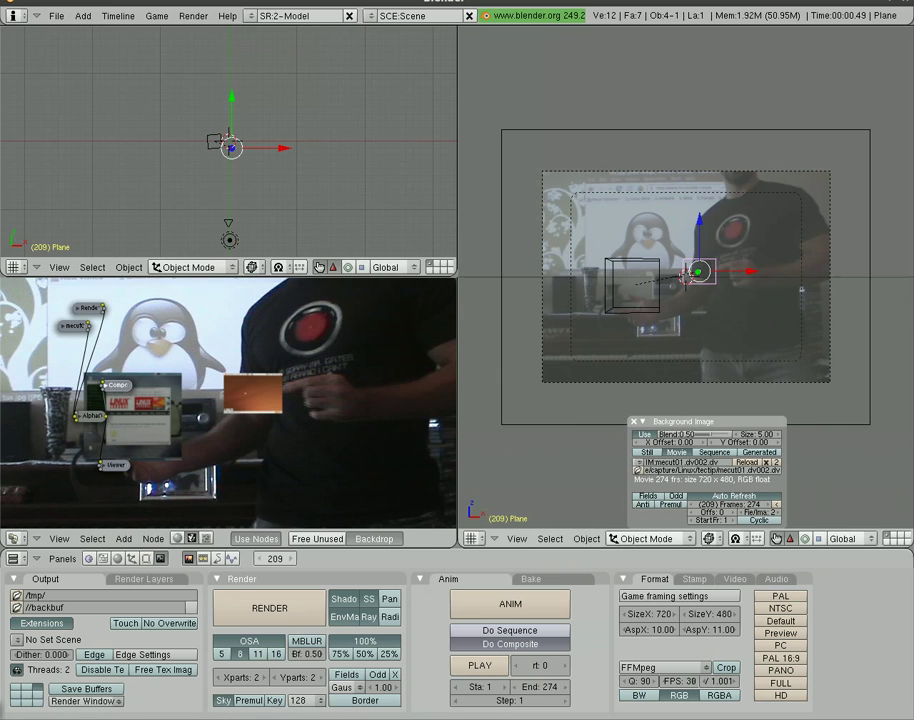
Step: Enable Do Sequence, step the animation to frame 269 and play it back
click(488, 627)
key(alt+a)
key(Down)
key(Up)
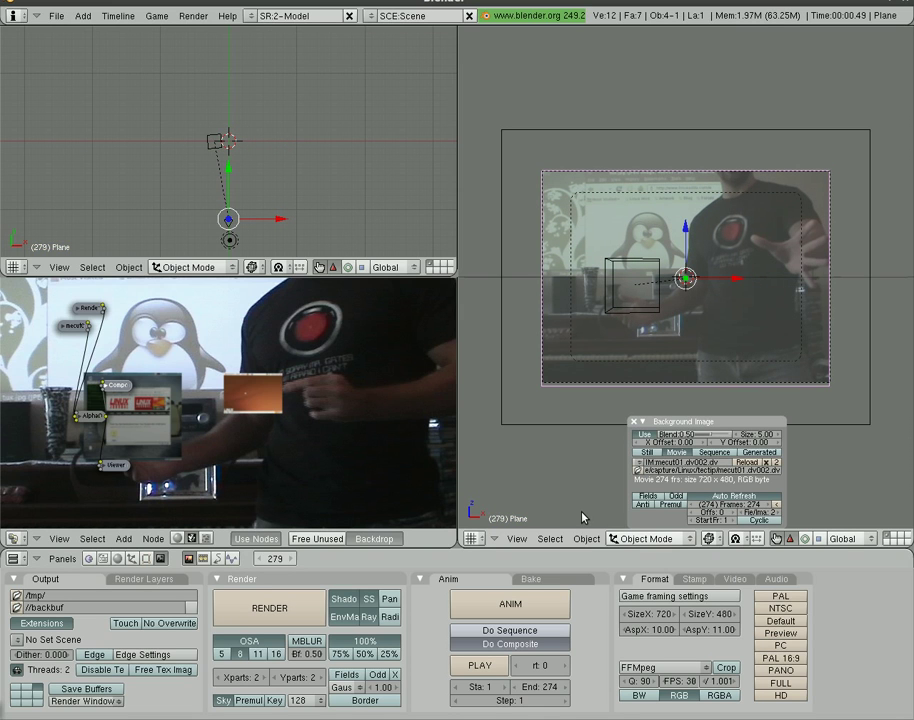
key(Down)
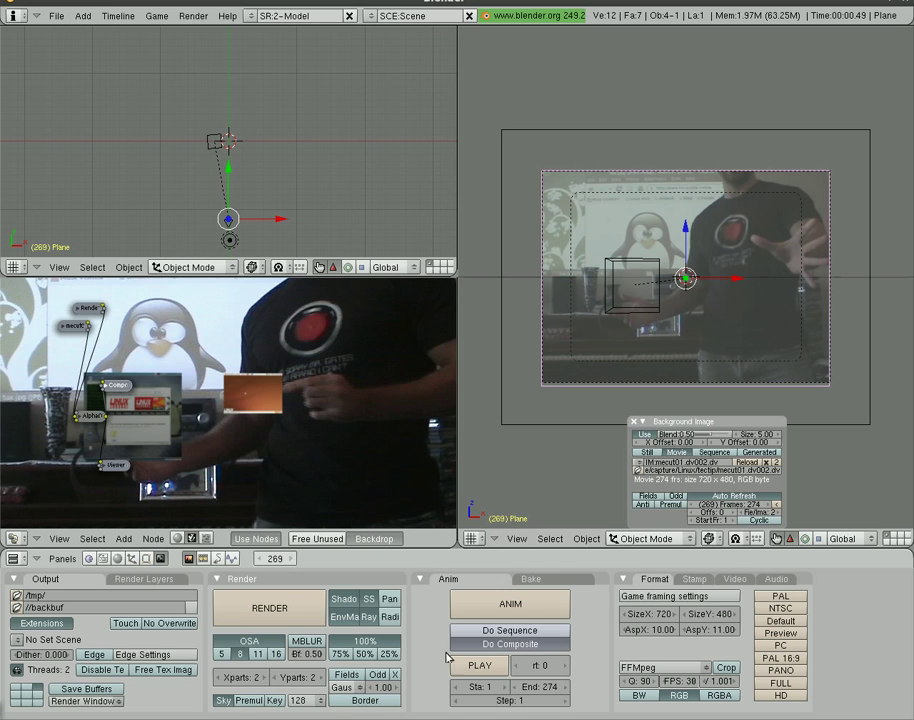
click(479, 669)
Step: Render the full composited animation to disk with ANIM
click(481, 607)
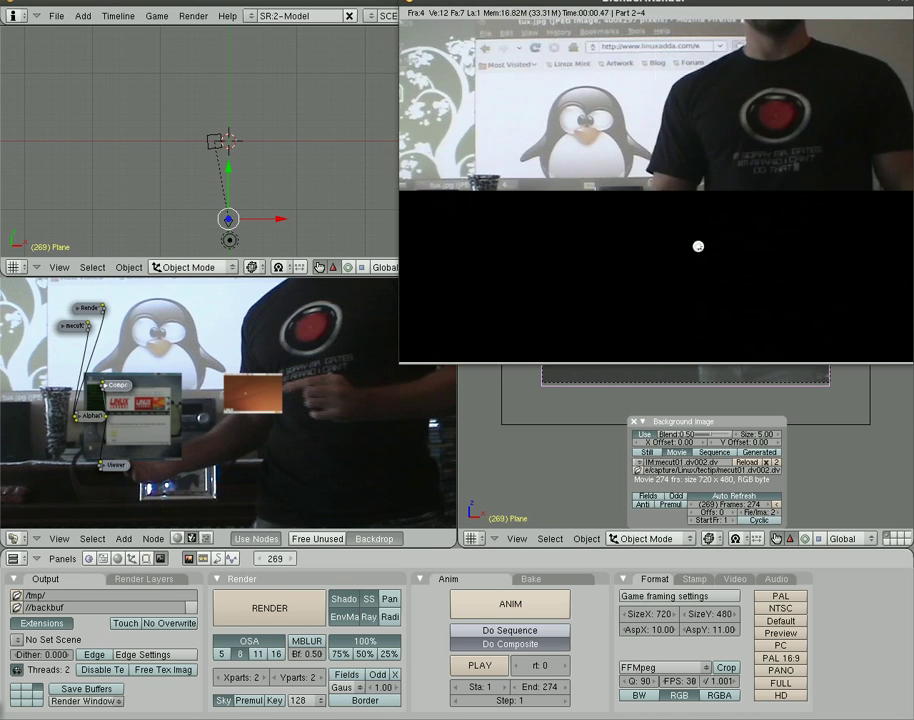